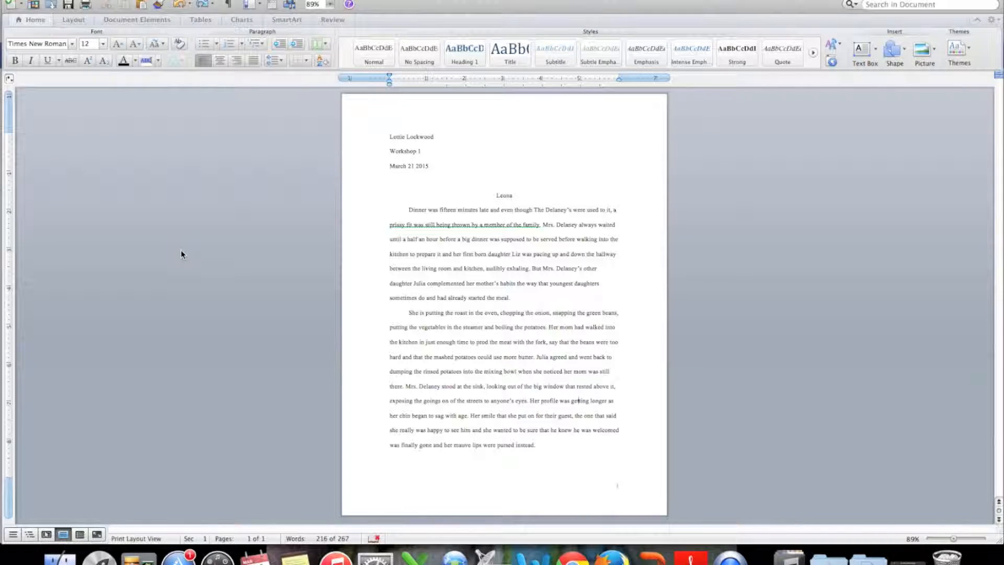
{"action": "left_click", "coordinate": [181, 249]}
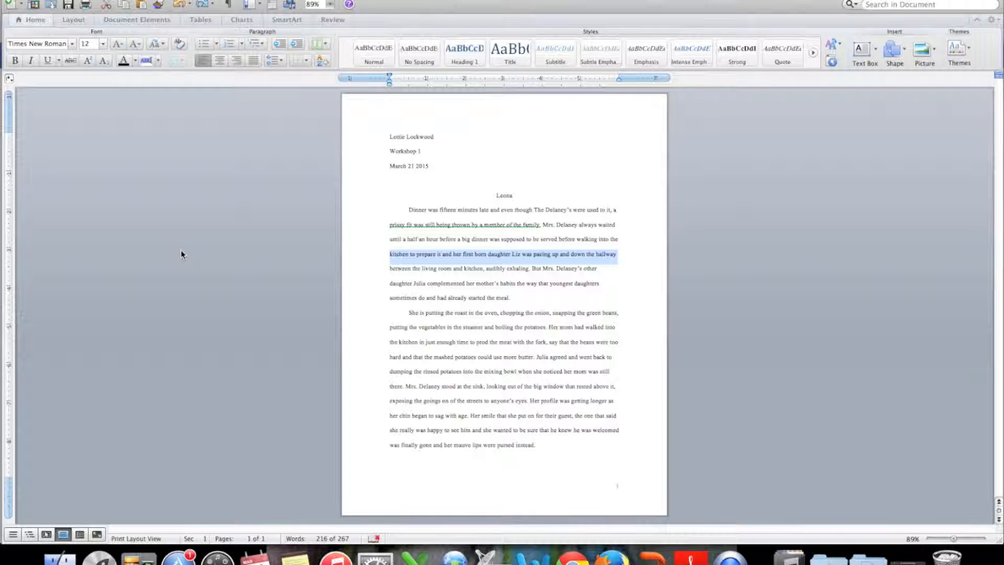
{"action": "left_click", "coordinate": [516, 334]}
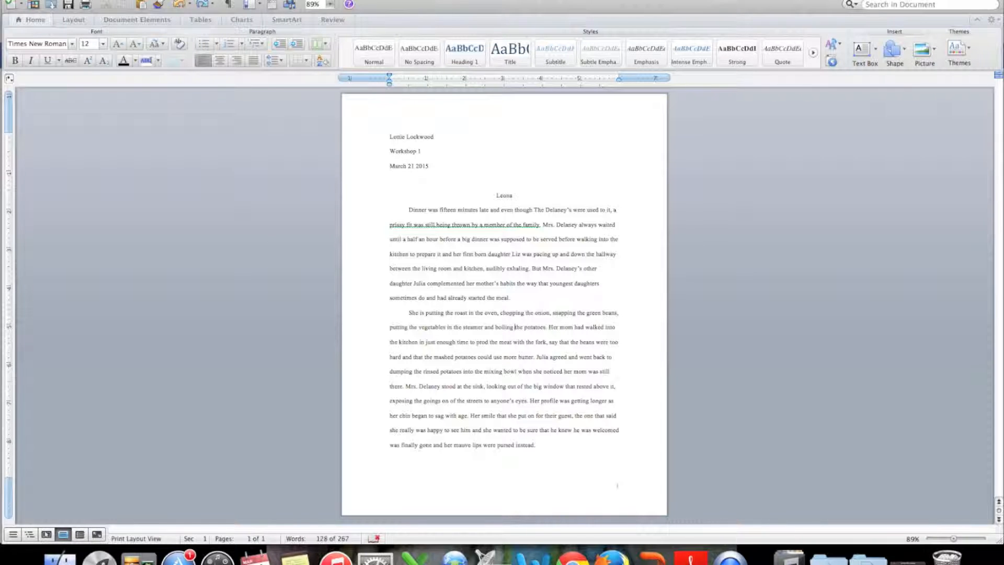
- Turn on tracking of changes while editing and of moves, plus highlighting of changes on screen and in the printed document
{"action": "left_click", "coordinate": [260, 0]}
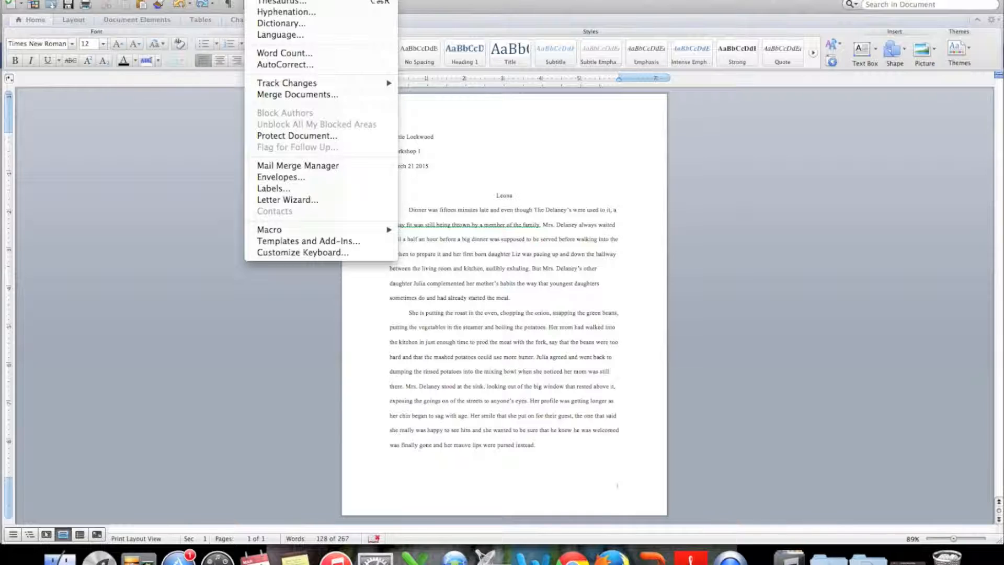
{"action": "mouse_move", "coordinate": [314, 82]}
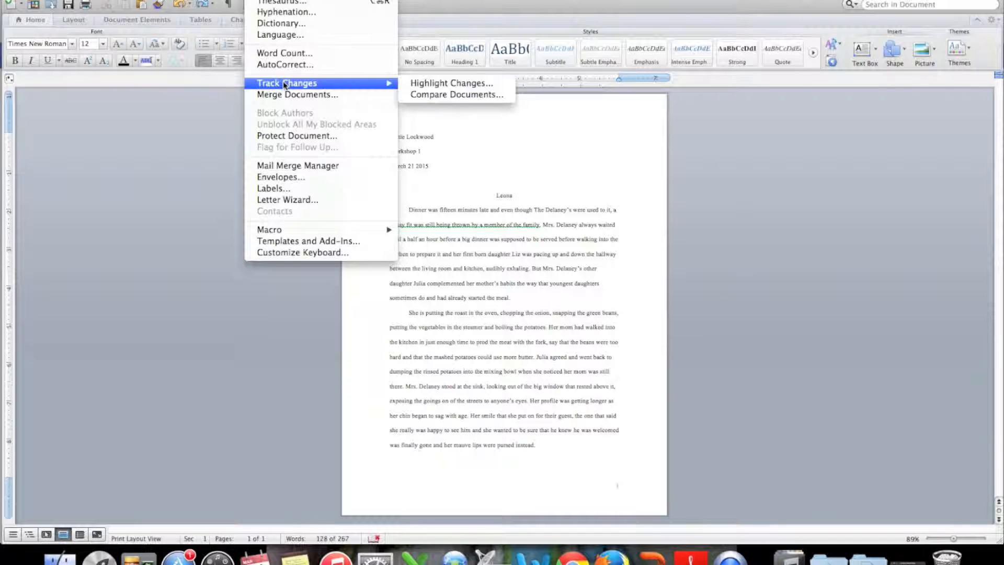
{"action": "left_click", "coordinate": [442, 83]}
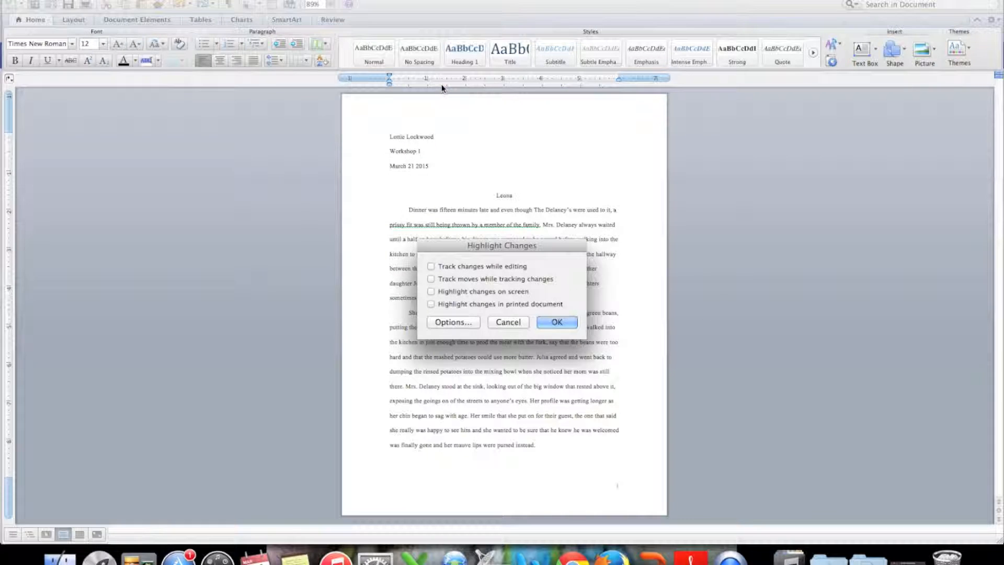
{"action": "left_click", "coordinate": [431, 279]}
{"action": "left_click", "coordinate": [431, 267]}
{"action": "left_click", "coordinate": [430, 291]}
{"action": "left_click", "coordinate": [431, 304]}
- Enable Track moves in the Track Changes options and apply the highlighting settings
{"action": "left_click", "coordinate": [441, 321]}
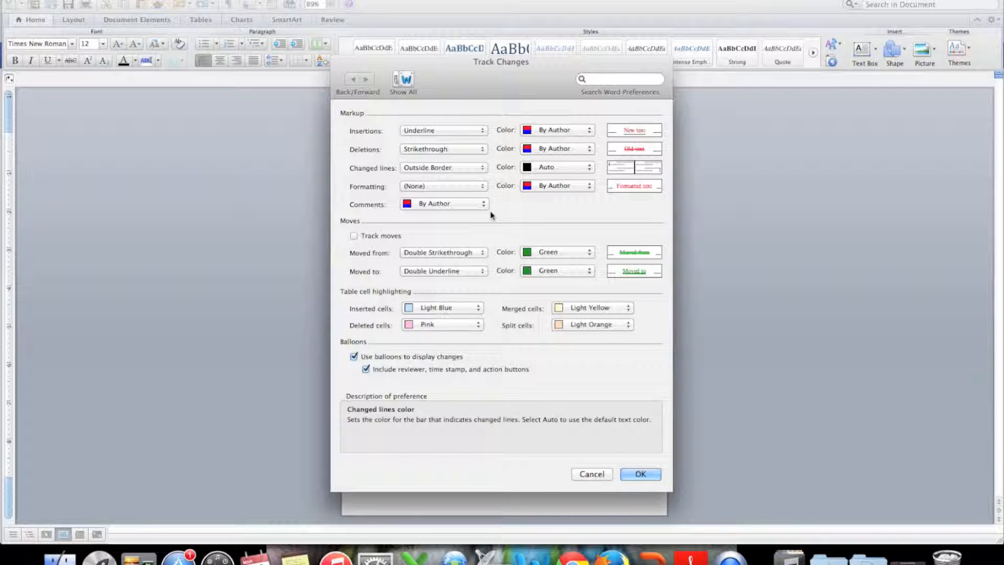
{"action": "left_click", "coordinate": [354, 236]}
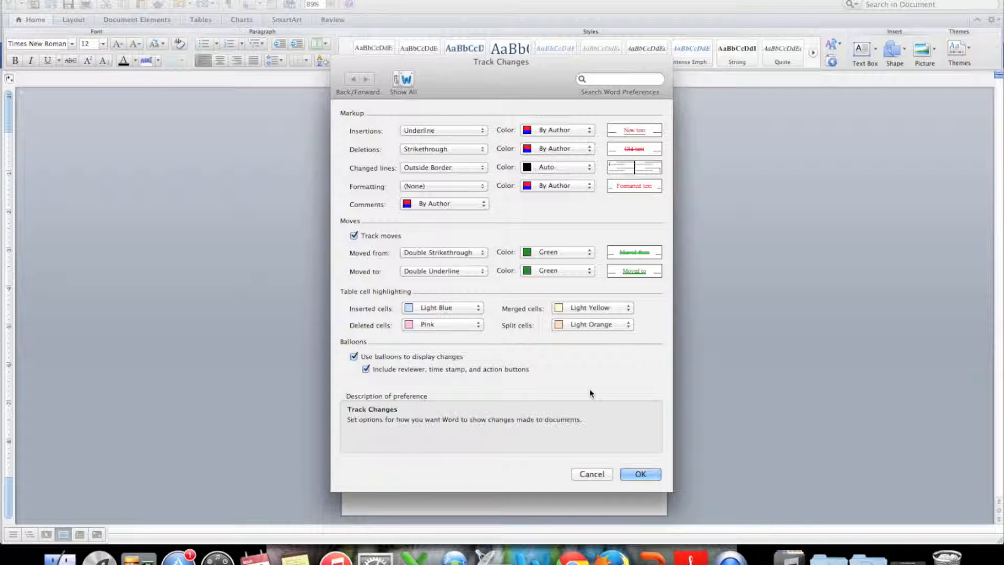
{"action": "left_click", "coordinate": [640, 473]}
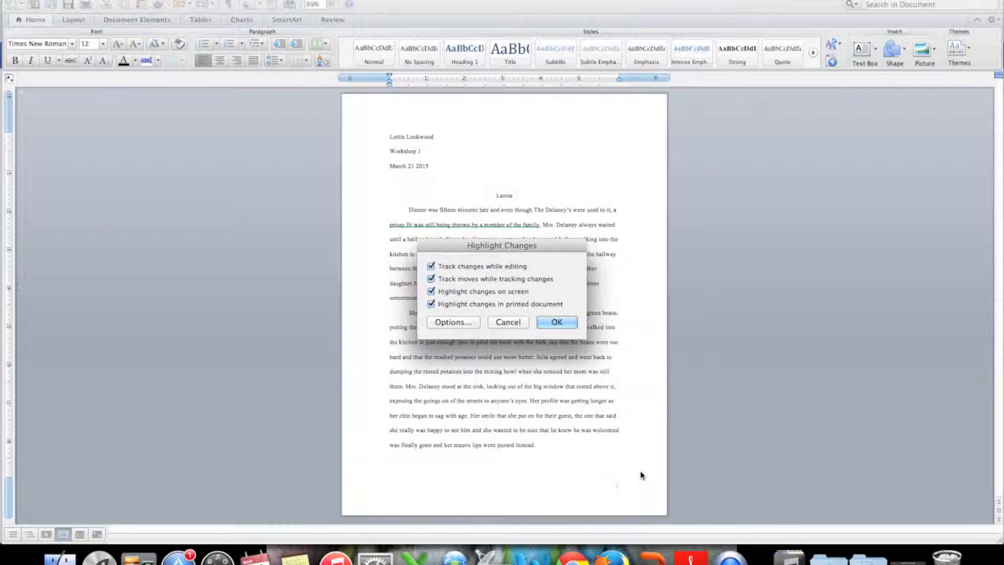
{"action": "left_click", "coordinate": [557, 324]}
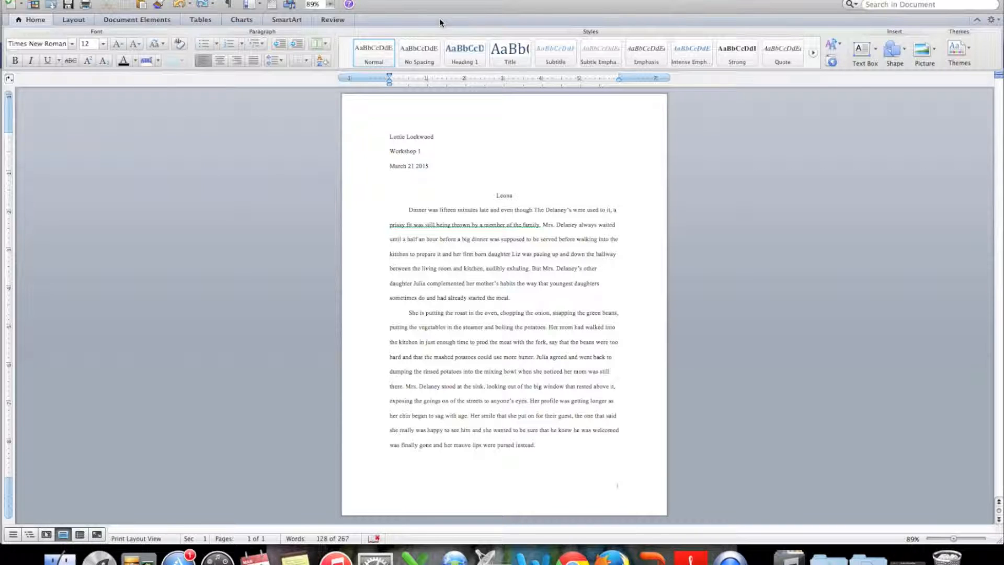
- Add a comma after "21" in the date and remove the apostrophe from the family name in the first sentence
{"action": "left_click", "coordinate": [413, 168]}
{"action": "type", "text": ","}
{"action": "left_click", "coordinate": [569, 209]}
{"action": "key", "text": "BackSpace"}
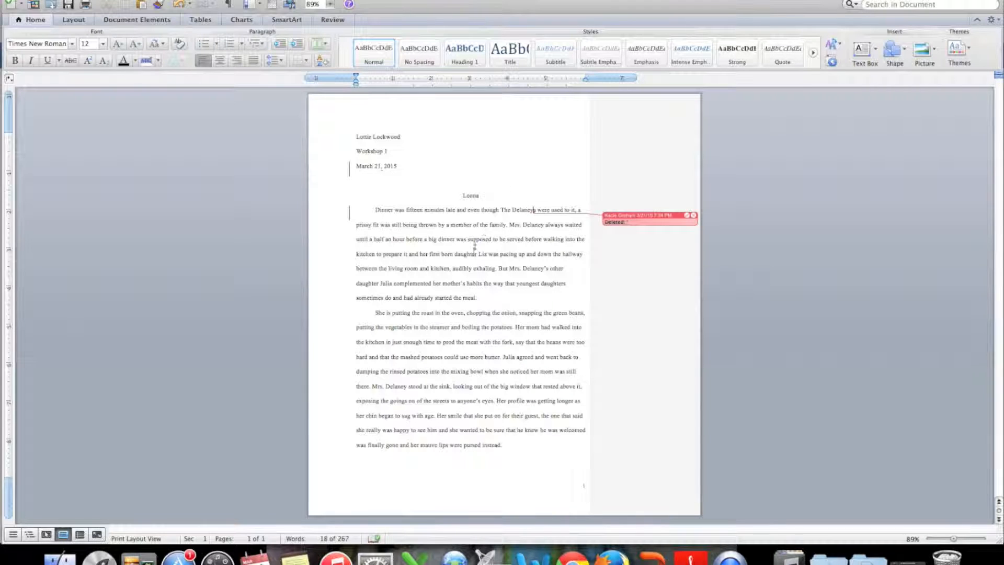
- Set off both daughters' names with commas before and after in the first paragraph
{"action": "left_click", "coordinate": [477, 254]}
{"action": "type", "text": "."}
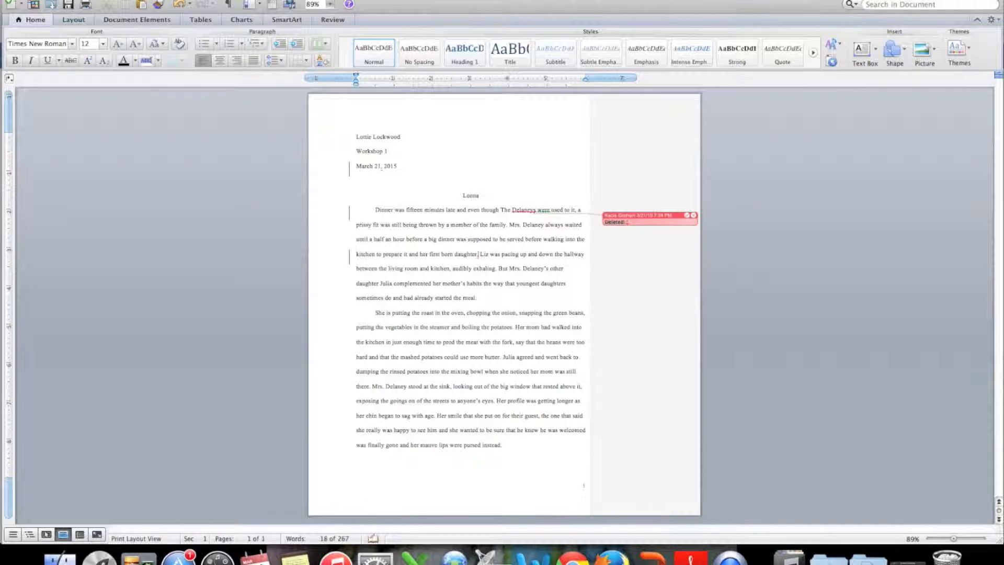
{"action": "type", "text": ","}
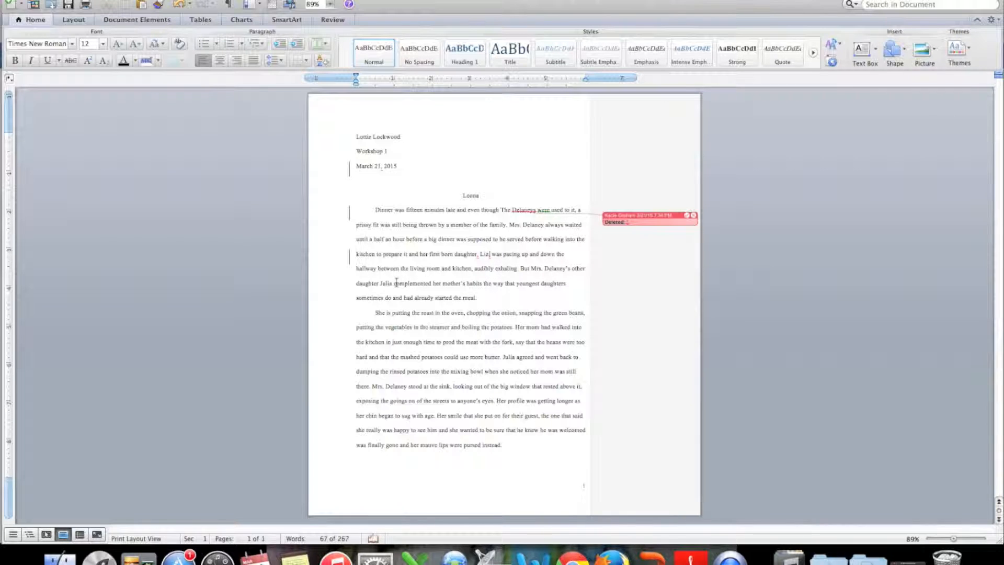
{"action": "left_click", "coordinate": [379, 284]}
{"action": "type", "text": ","}
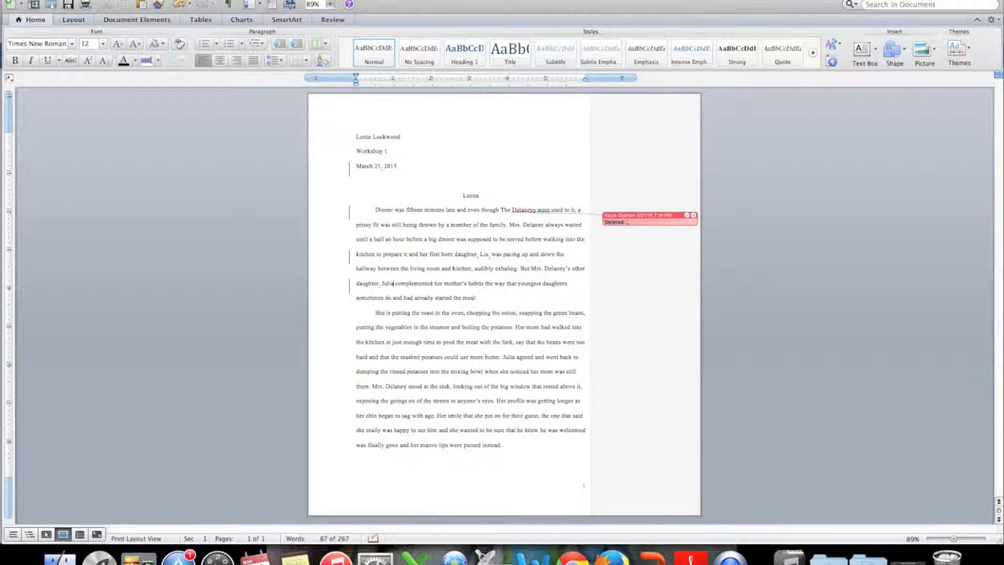
{"action": "type", "text": " Liz"}
{"action": "type", "text": ","}
- In the second paragraph's first sentence, replace "is putting" with "put" and "chopping" with "chopped"
{"action": "left_click_drag", "start_coordinate": [412, 314], "coordinate": [388, 316]}
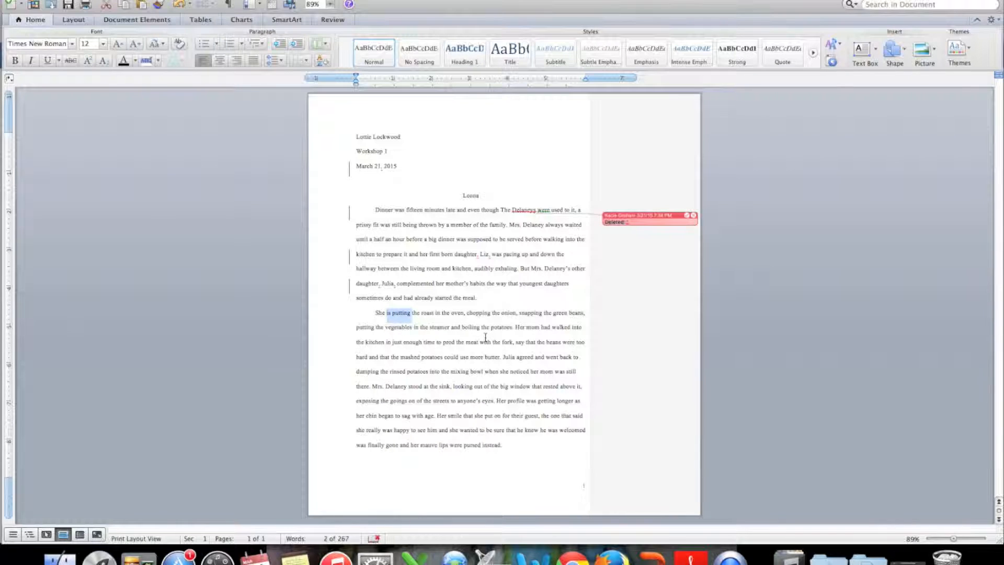
{"action": "type", "text": "put"}
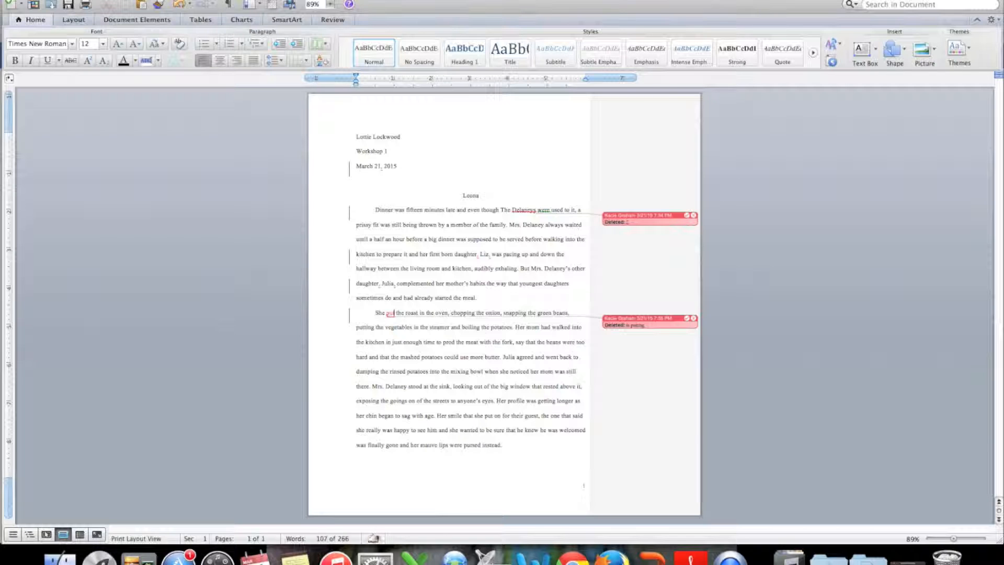
{"action": "left_click", "coordinate": [452, 312]}
{"action": "left_click_drag", "start_coordinate": [450, 313], "coordinate": [476, 313]}
{"action": "key", "text": "Delete"}
{"action": "type", "text": "chopped"}
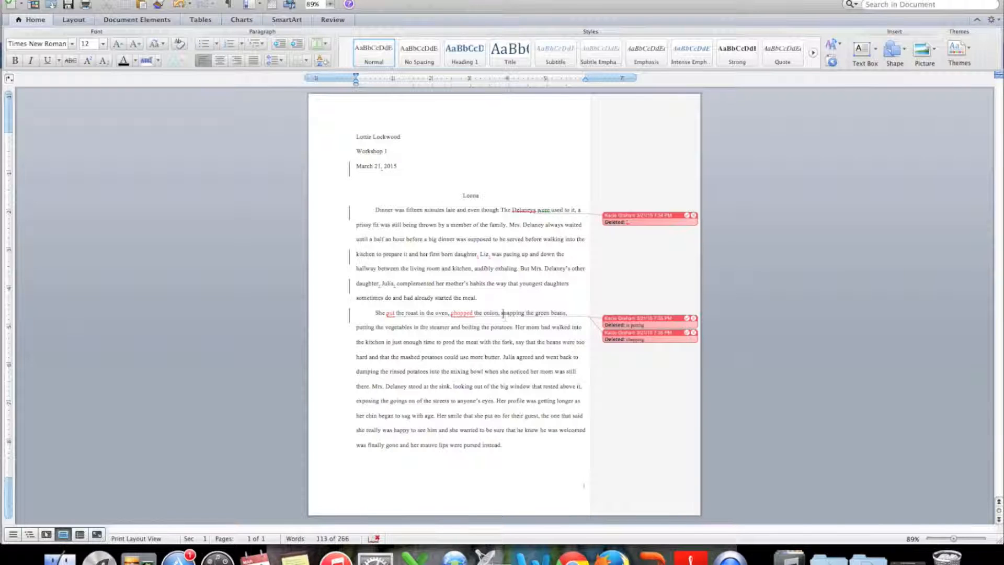
- In the same sentence, replace "snapping" with "snapped" and "putting" before "the vegetables" with "put"
{"action": "left_click_drag", "start_coordinate": [501, 313], "coordinate": [525, 316]}
{"action": "type", "text": "snapped"}
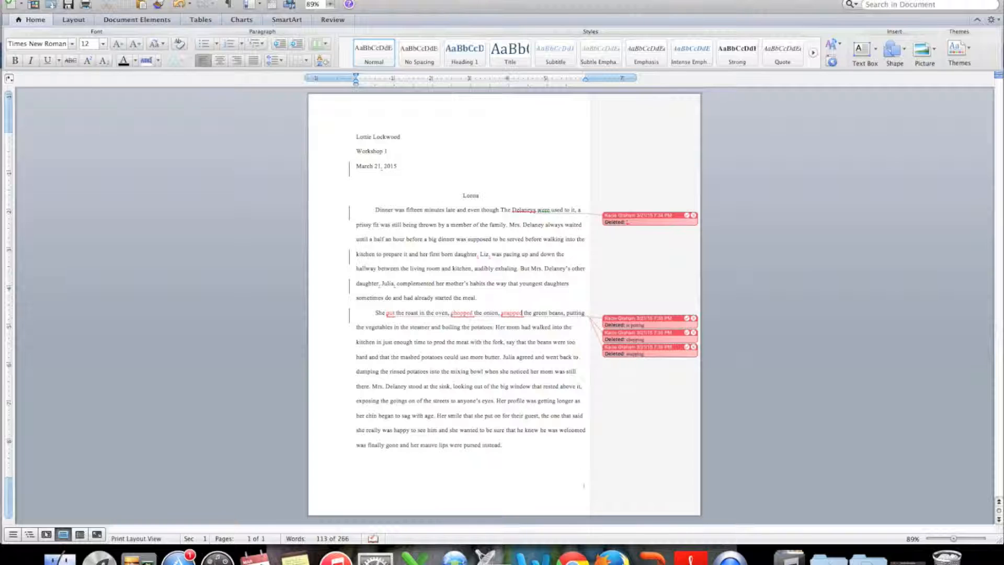
{"action": "left_click_drag", "start_coordinate": [567, 315], "coordinate": [583, 316]}
{"action": "type", "text": "put"}
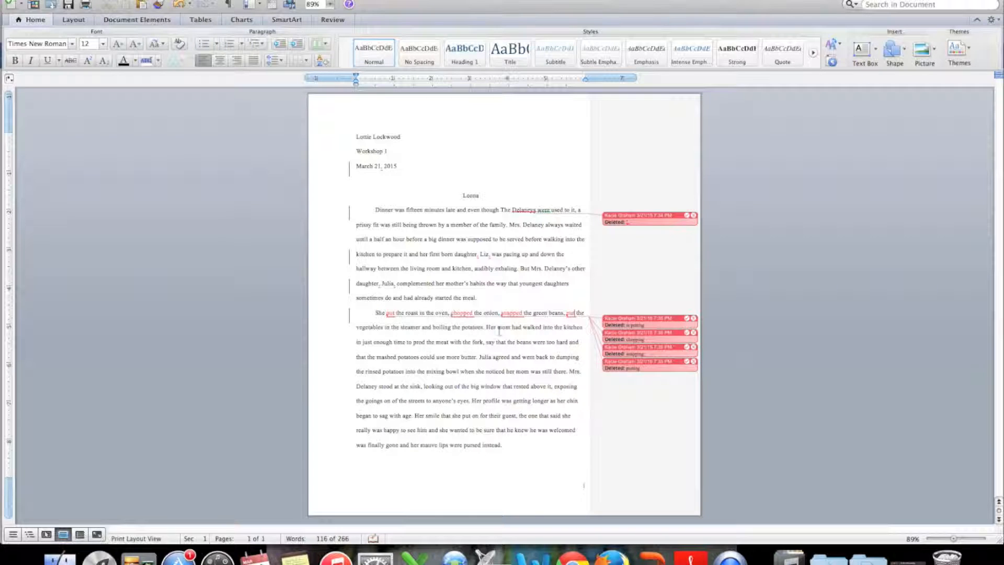
- Add a comma after "steamer" and replace "boiling" with "boiled" in the second paragraph
{"action": "left_click", "coordinate": [421, 327]}
{"action": "type", "text": ","}
{"action": "left_click_drag", "start_coordinate": [434, 326], "coordinate": [453, 327]}
{"action": "type", "text": "boiled"}
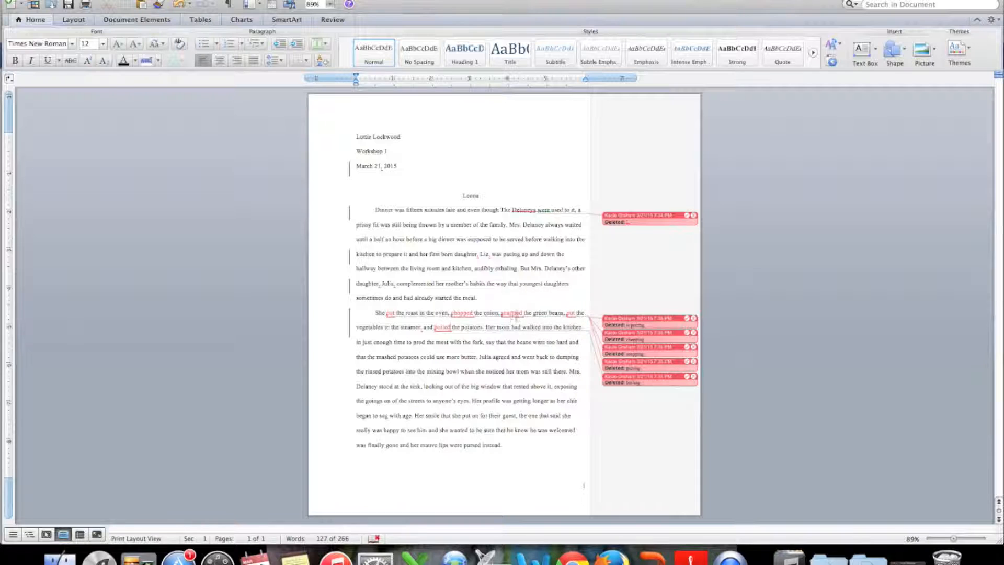
- Replace the comma after "guest" with "--" and insert another "--" after "welcomed" in the last sentence
{"action": "mouse_move", "coordinate": [568, 319]}
{"action": "key", "text": "BackSpace"}
{"action": "type", "text": "--"}
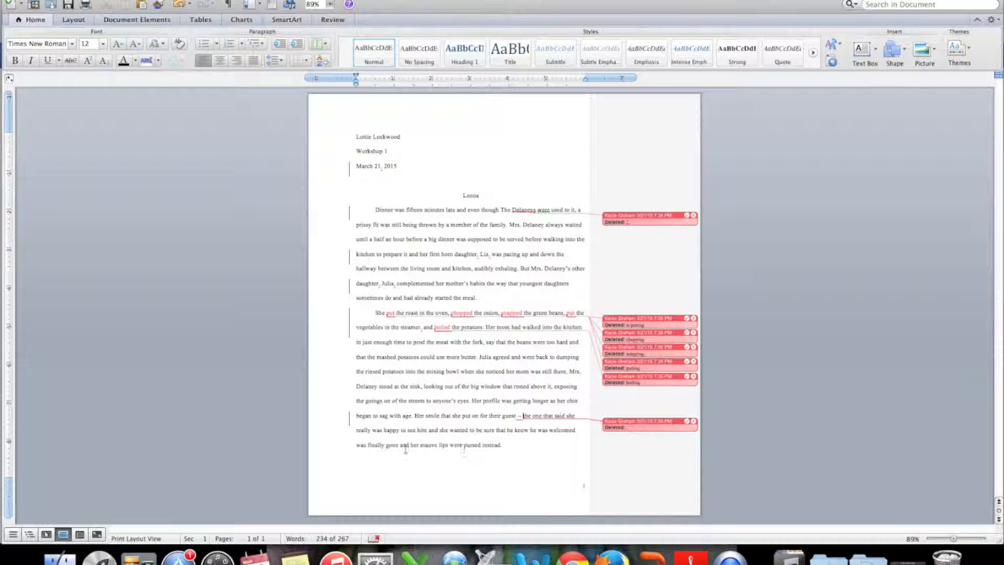
{"action": "left_click", "coordinate": [355, 446]}
{"action": "key", "text": "BackSpace"}
{"action": "key", "text": "Return"}
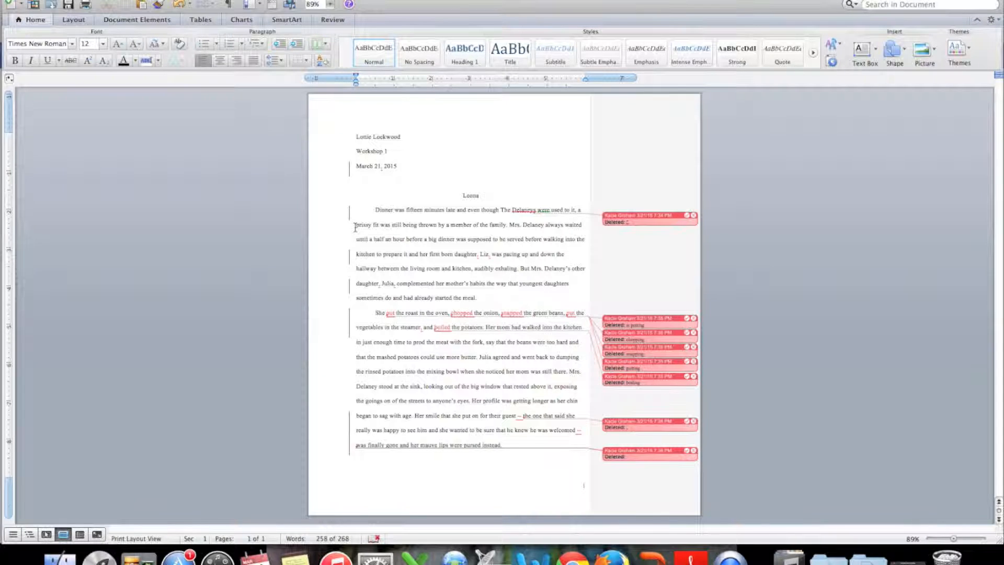
- Attach a comment to the word "prissy" reading "Did you mean hissy?"
{"action": "left_click_drag", "start_coordinate": [357, 226], "coordinate": [372, 225]}
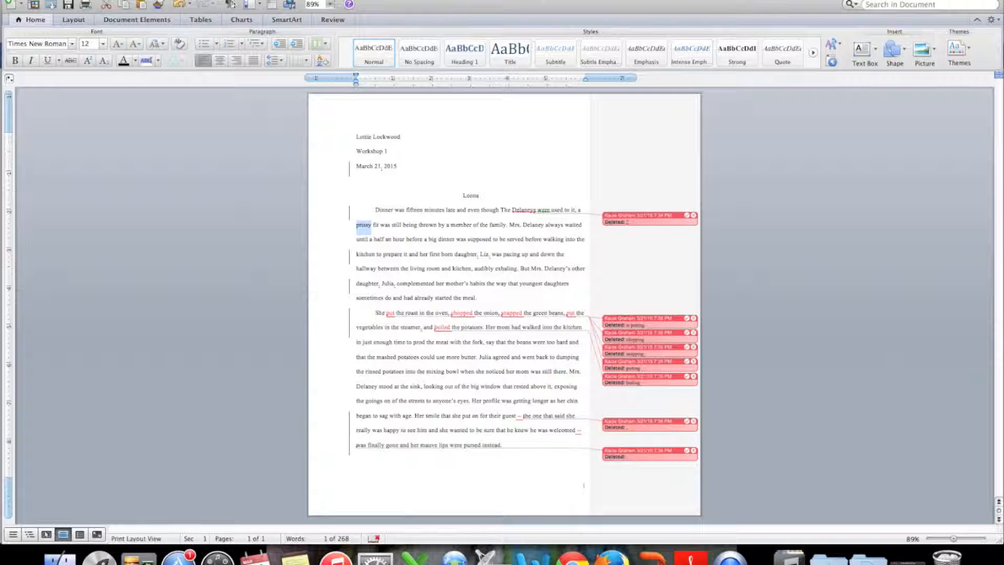
{"action": "left_click", "coordinate": [157, 0]}
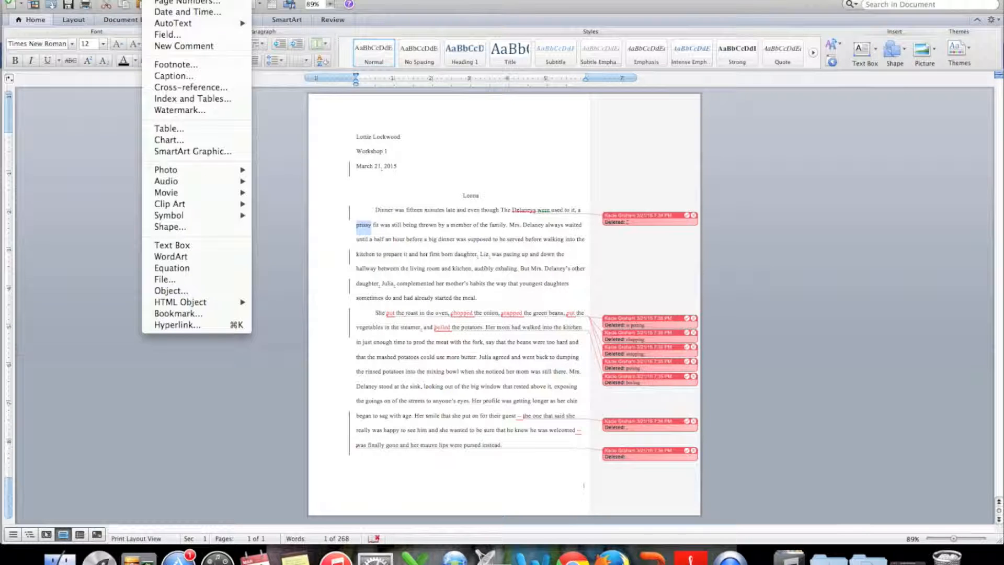
{"action": "left_click", "coordinate": [175, 47]}
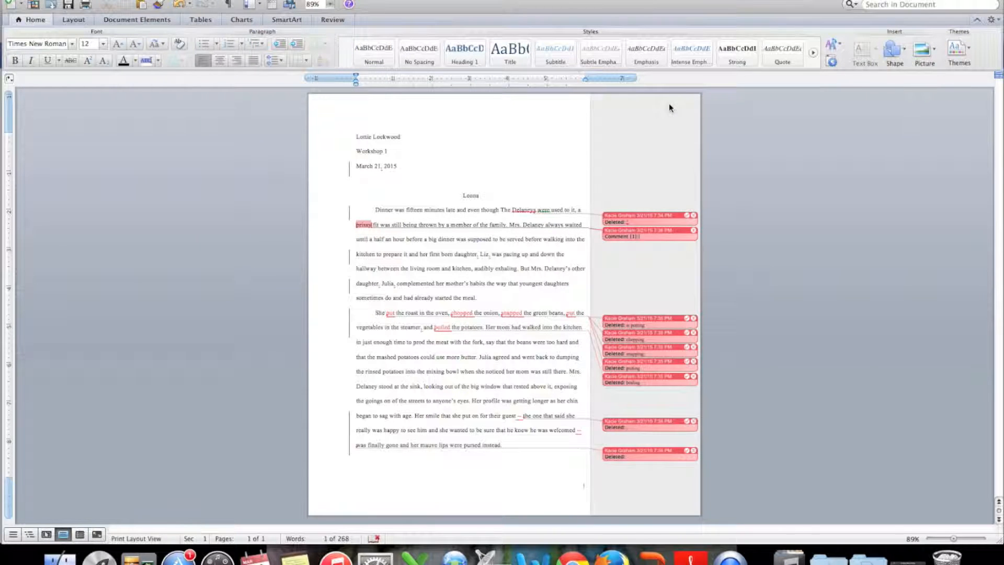
{"action": "type", "text": "Did you mea"}
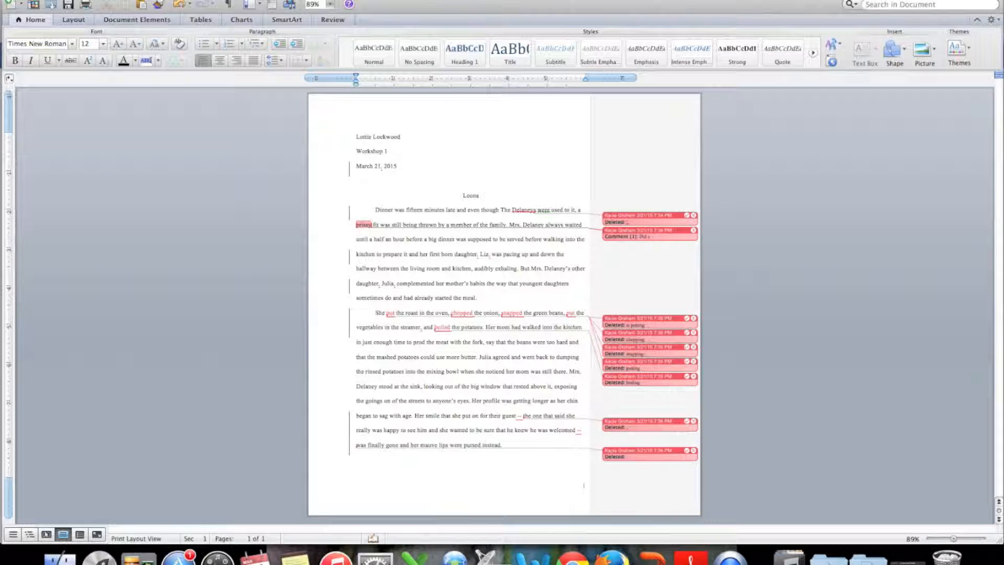
{"action": "type", "text": "n hissy?"}
{"action": "left_click", "coordinate": [344, 255]}
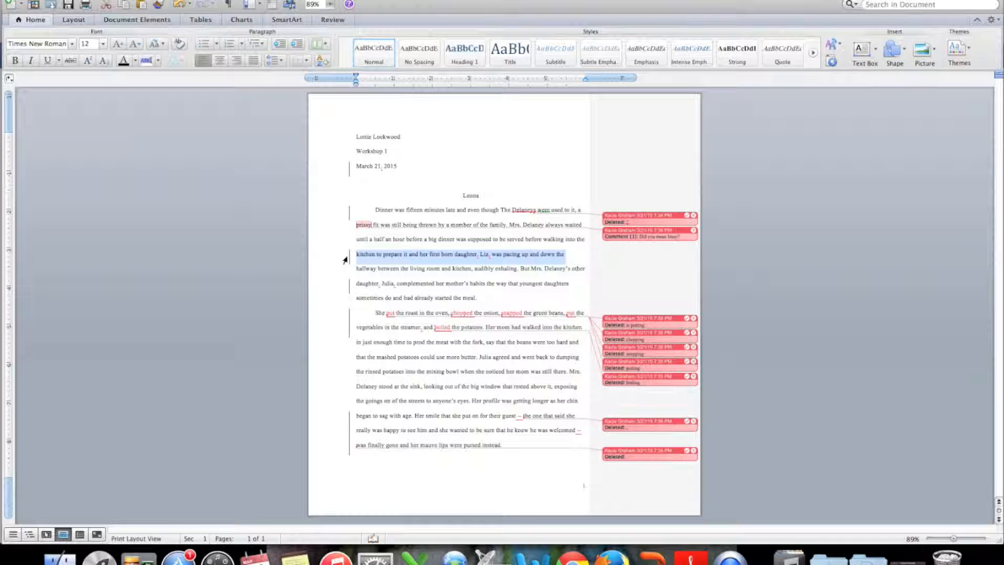
- Comment on the clause "a prissy fit was still being thrown by a member of the family" with "Consider rephrasing. It's awkward"
{"action": "left_click", "coordinate": [578, 213]}
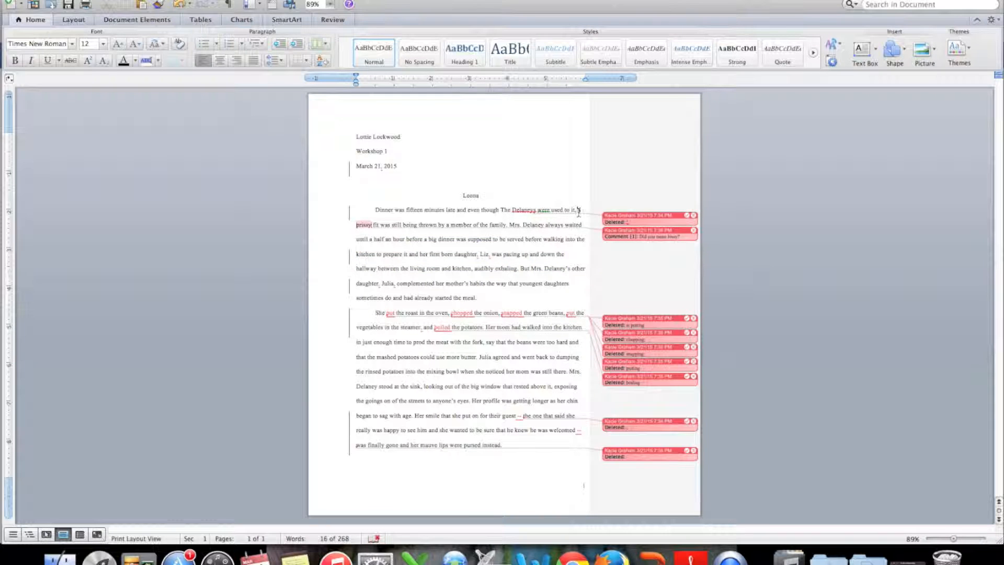
{"action": "left_click_drag", "start_coordinate": [578, 212], "coordinate": [507, 226]}
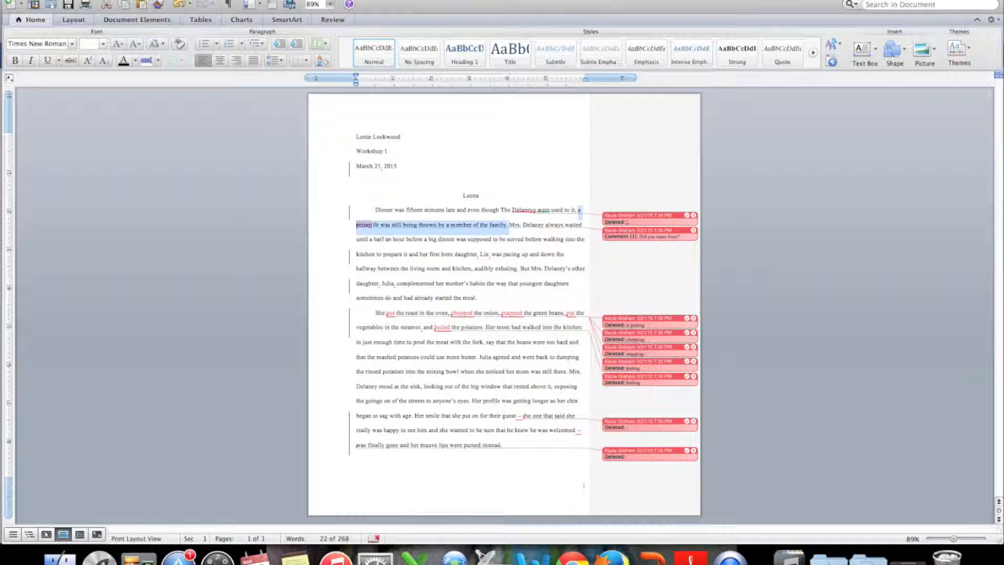
{"action": "left_click", "coordinate": [152, 0]}
{"action": "left_click", "coordinate": [172, 47]}
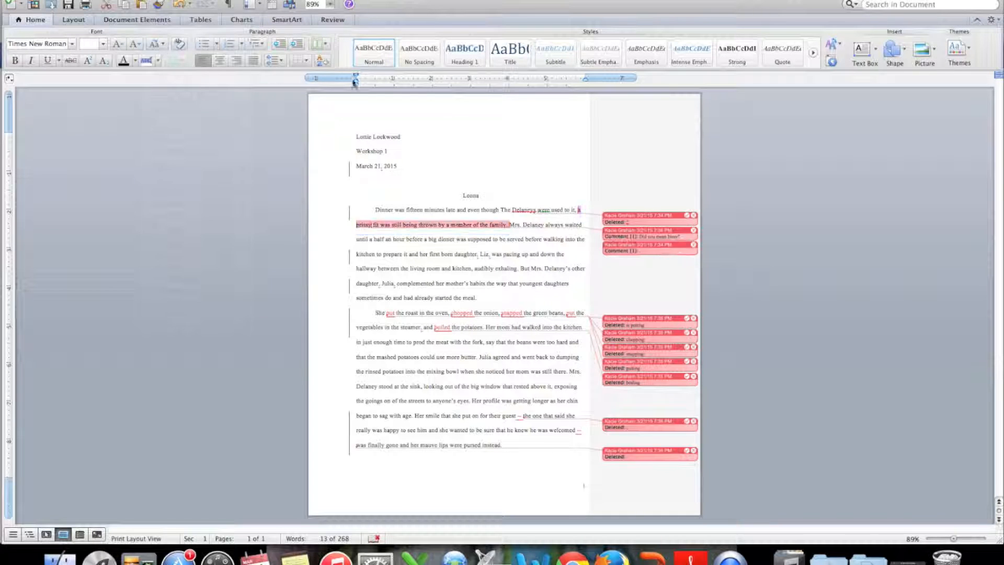
{"action": "type", "text": "Consider"}
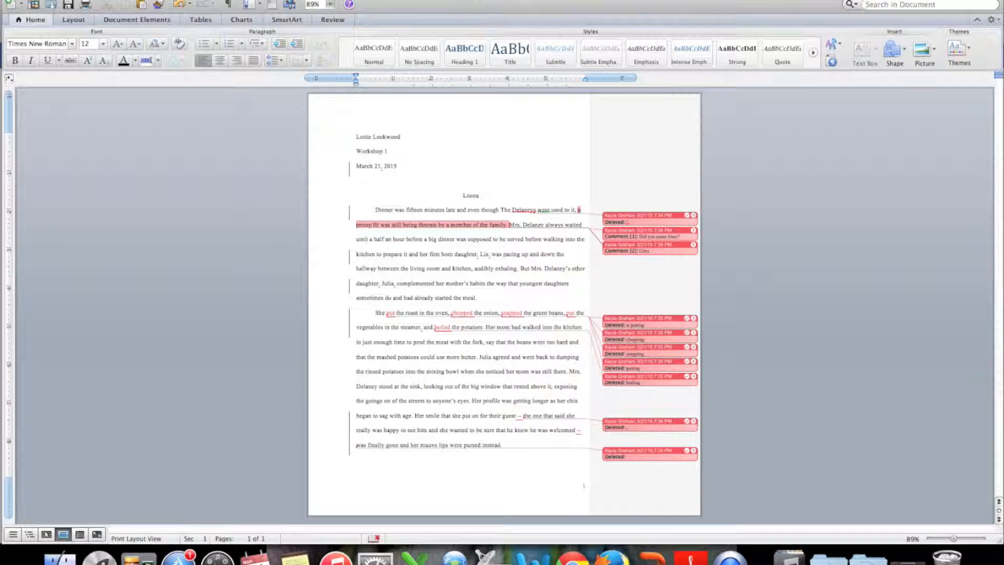
{"action": "type", "text": " rephrasing. It's awkward"}
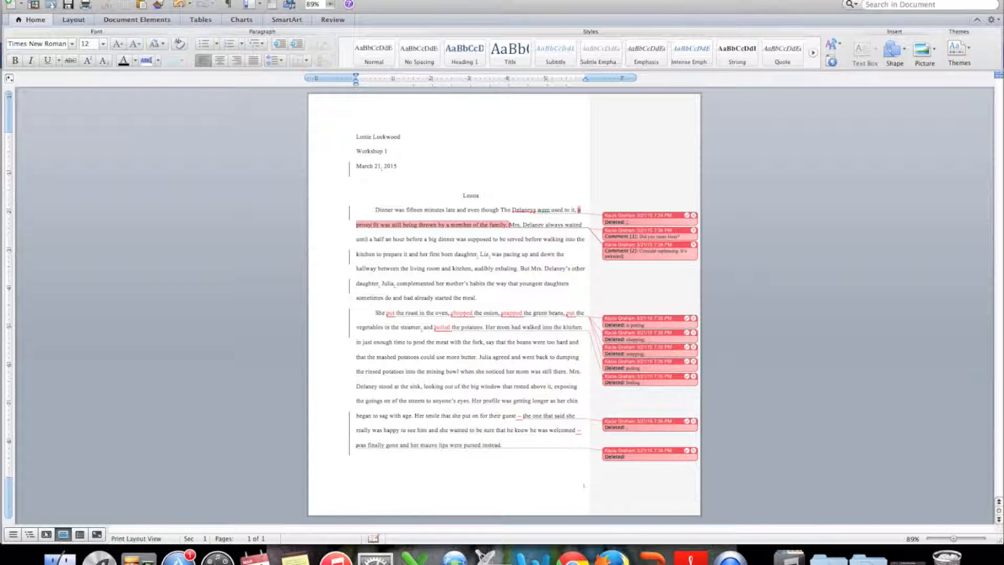
{"action": "left_click", "coordinate": [592, 285]}
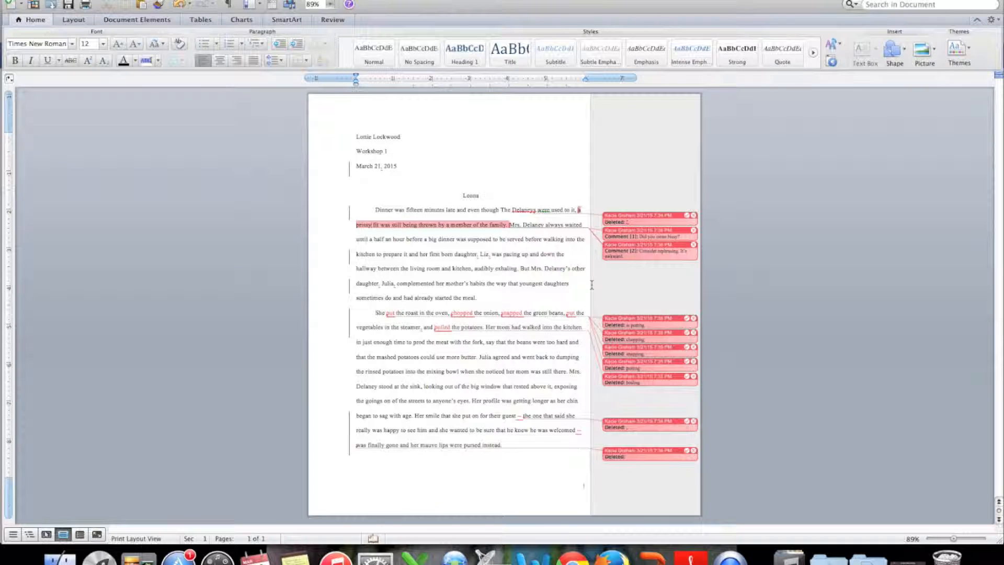
{"action": "left_click", "coordinate": [560, 295]}
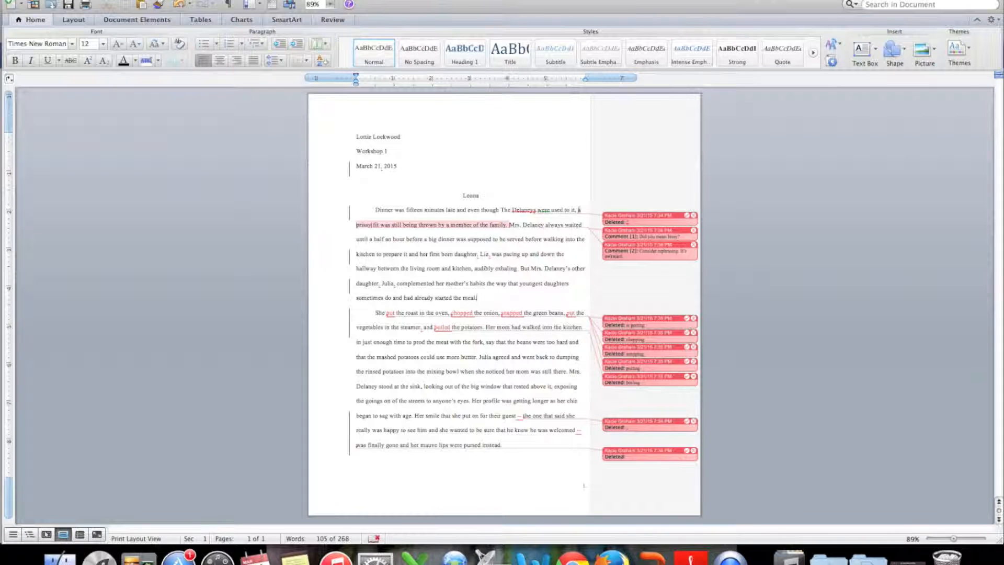
- Hide the markup so the document shows without tracked changes and comments
{"action": "left_click", "coordinate": [124, 0]}
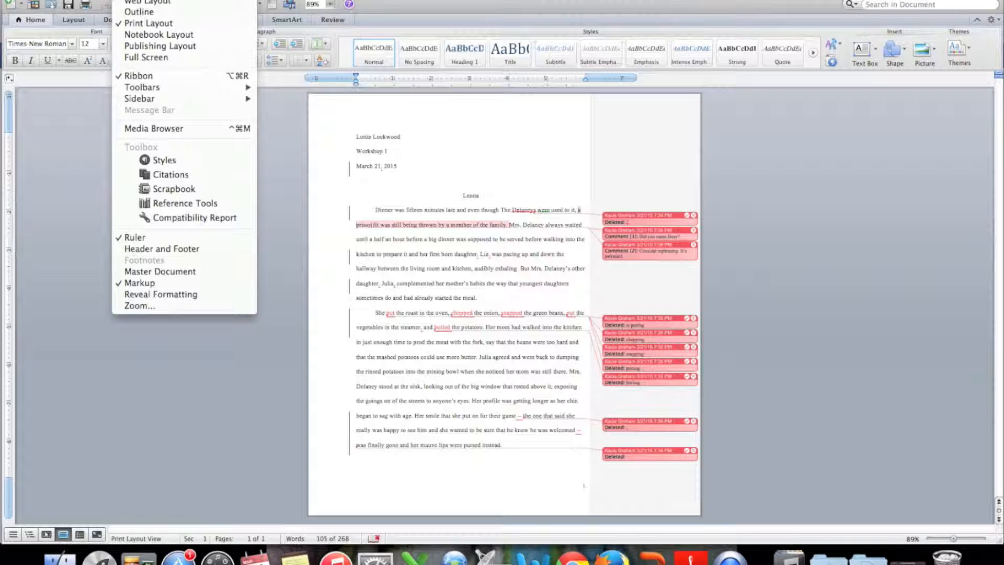
{"action": "left_click", "coordinate": [150, 282]}
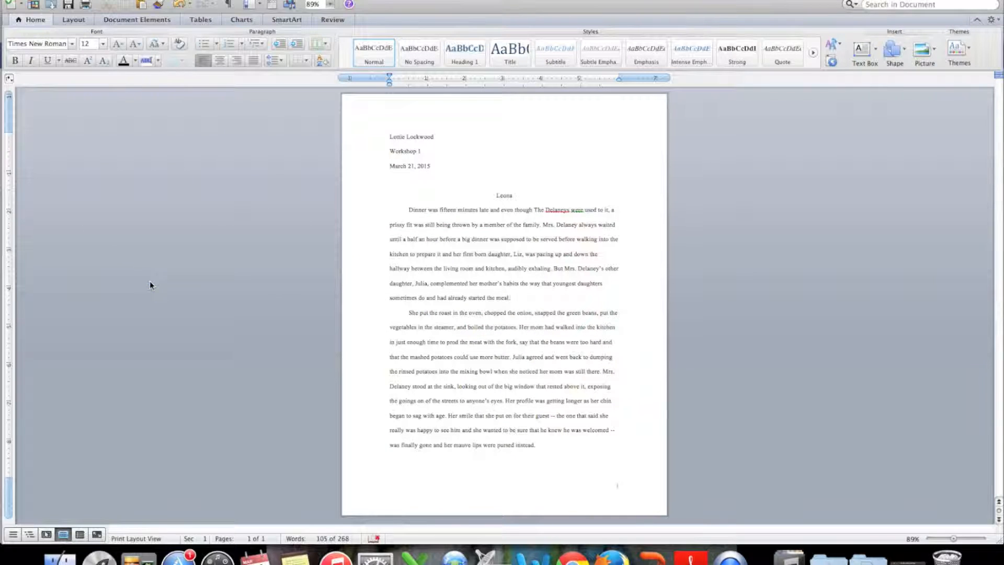